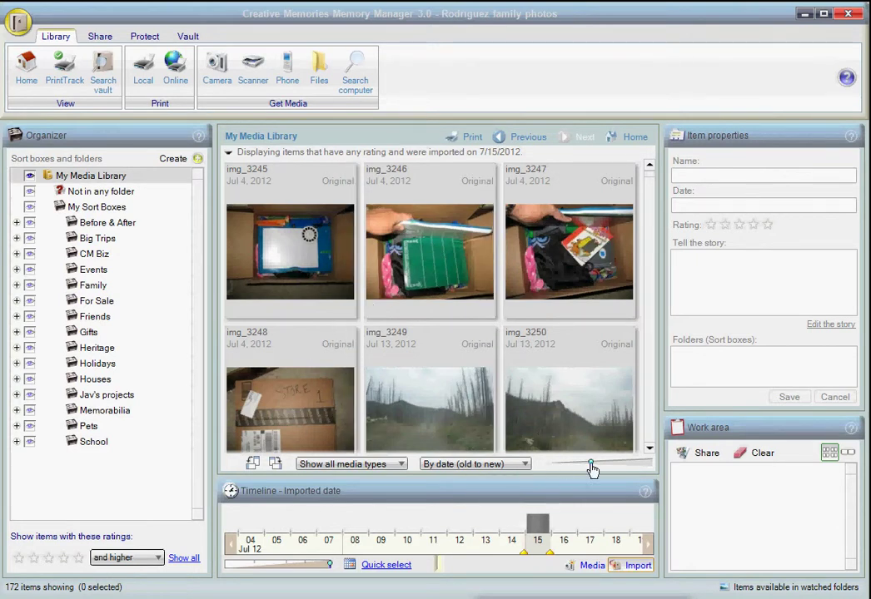
# Step: Look through the photos imported on 7/15/2012 to find where the series for the new album starts
pyautogui.click(650, 448)
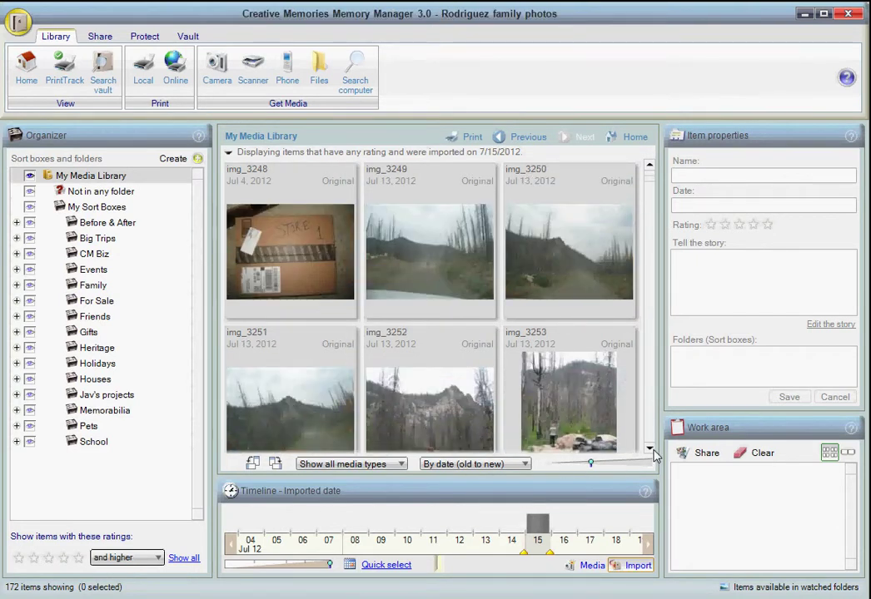
pyautogui.click(650, 448)
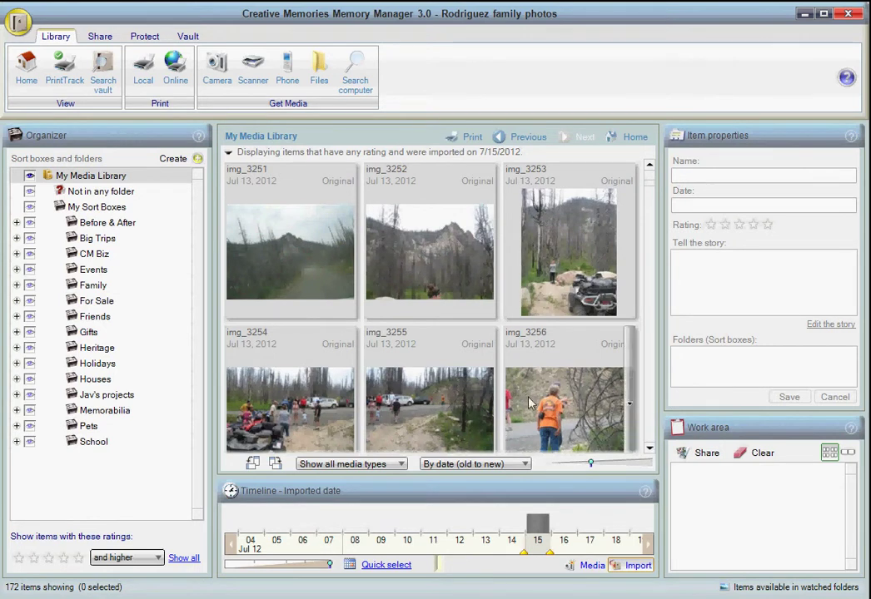
pyautogui.moveTo(489, 383)
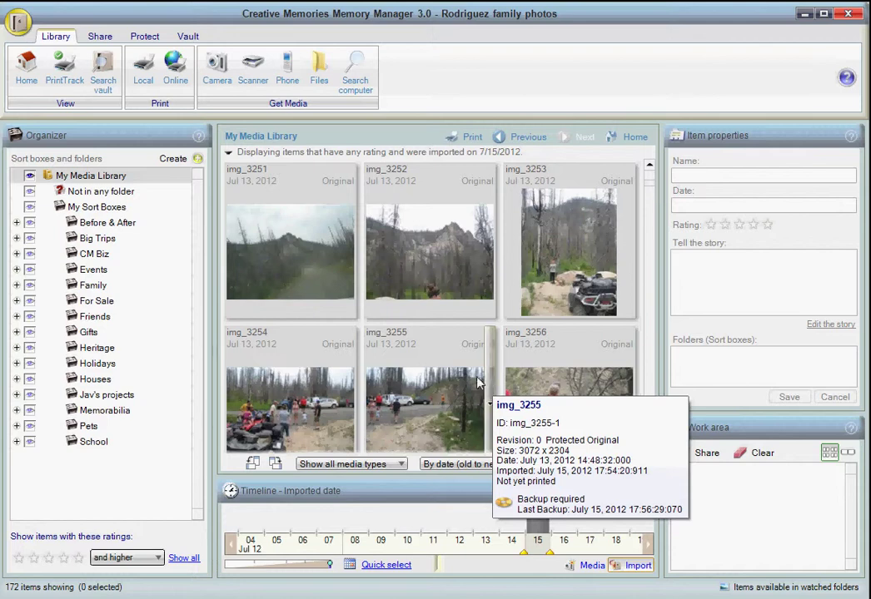
pyautogui.moveTo(471, 288)
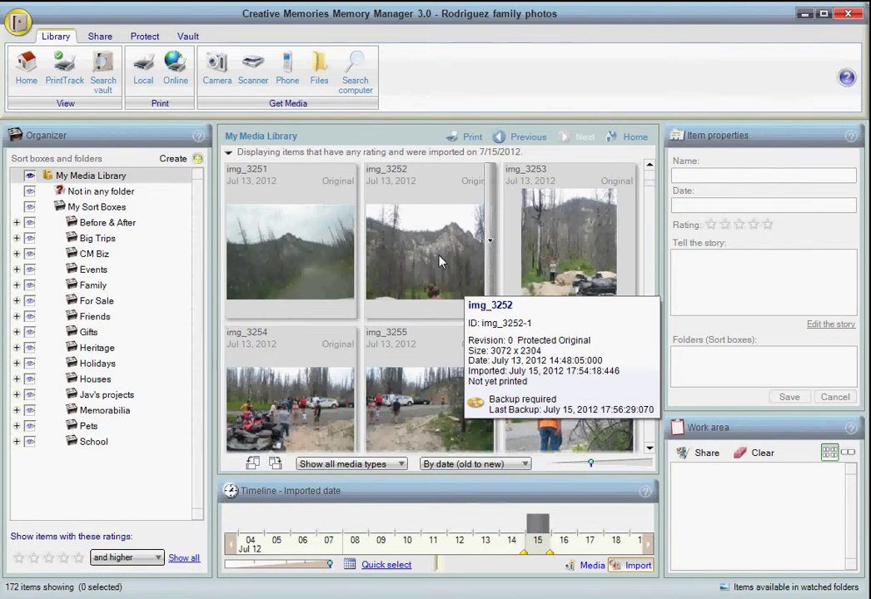
pyautogui.click(649, 450)
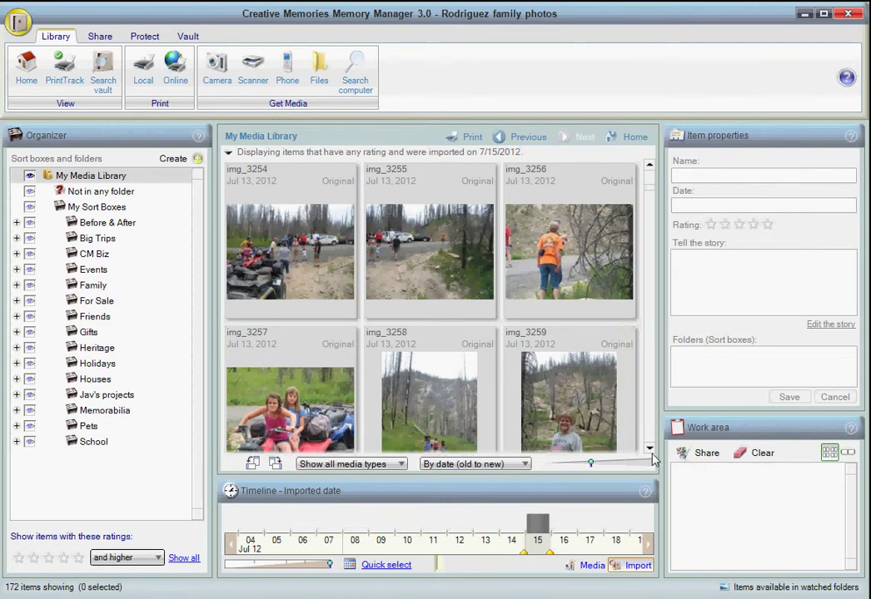
pyautogui.click(650, 449)
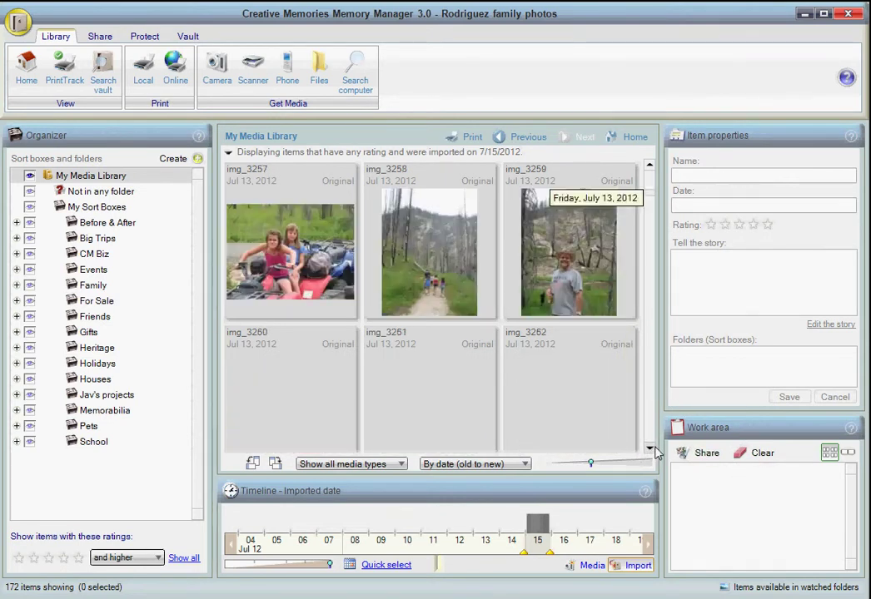
pyautogui.click(650, 448)
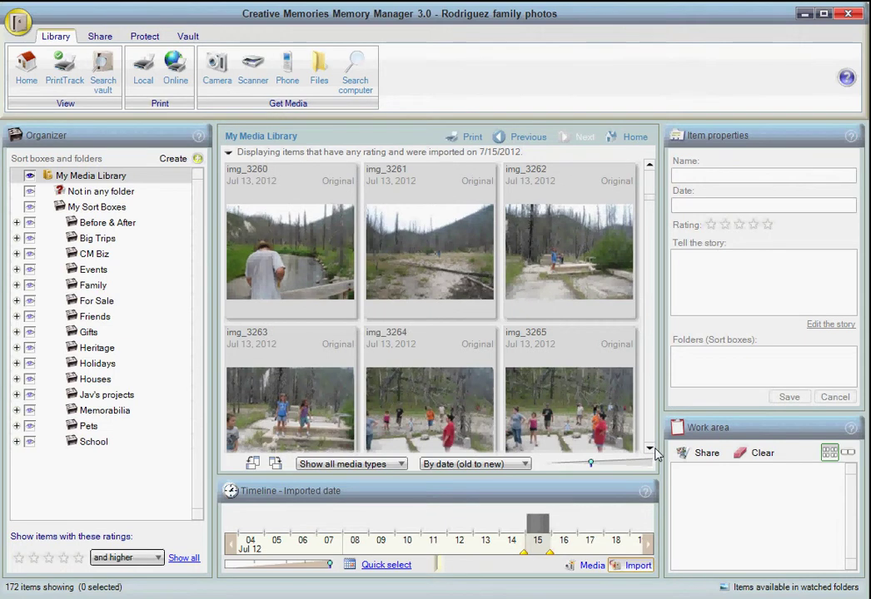
pyautogui.scroll(1, 655, 454)
pyautogui.moveTo(432, 258)
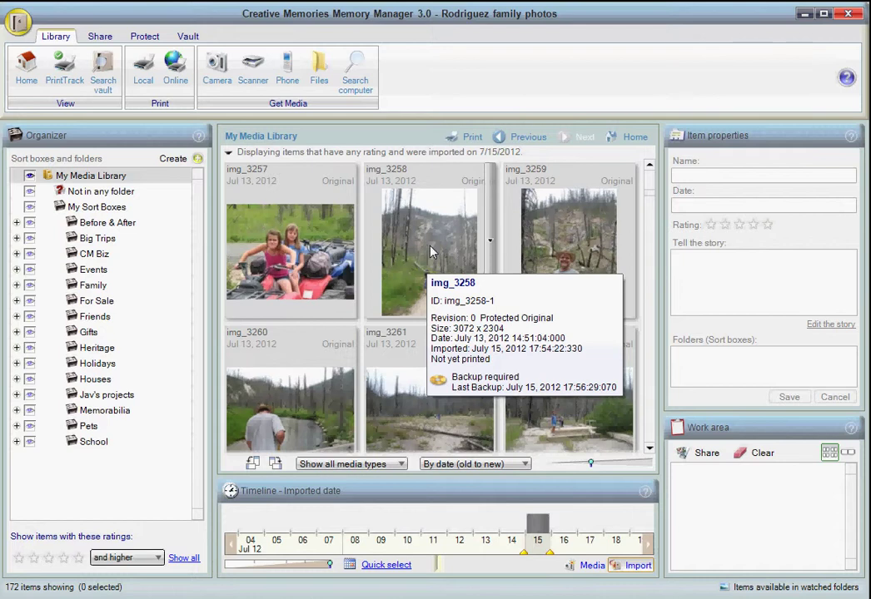
# Step: Add the photo range img_3258 to img_3276 from the media library to the work area
pyautogui.click(442, 248)
pyautogui.scroll(-2, 553, 349)
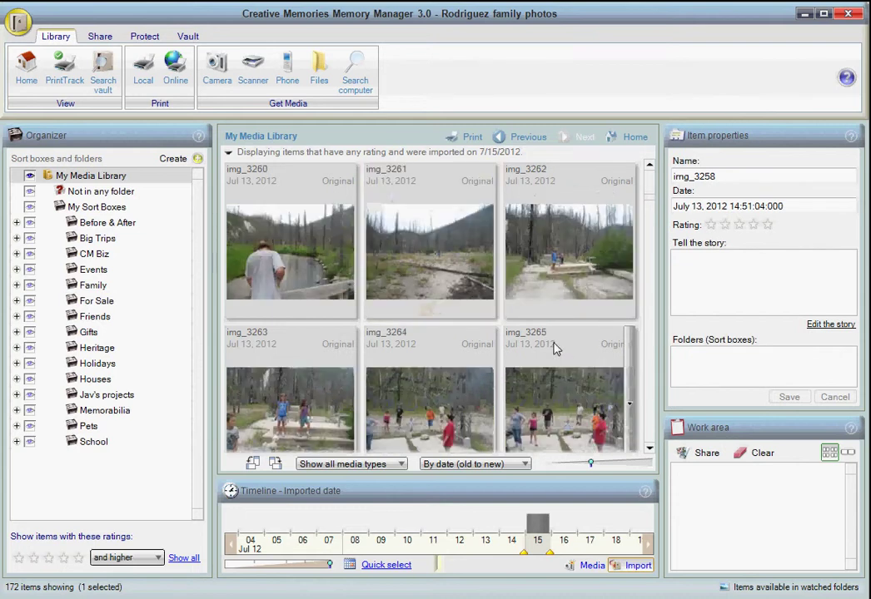
pyautogui.moveTo(555, 347)
pyautogui.scroll(-3, 555, 348)
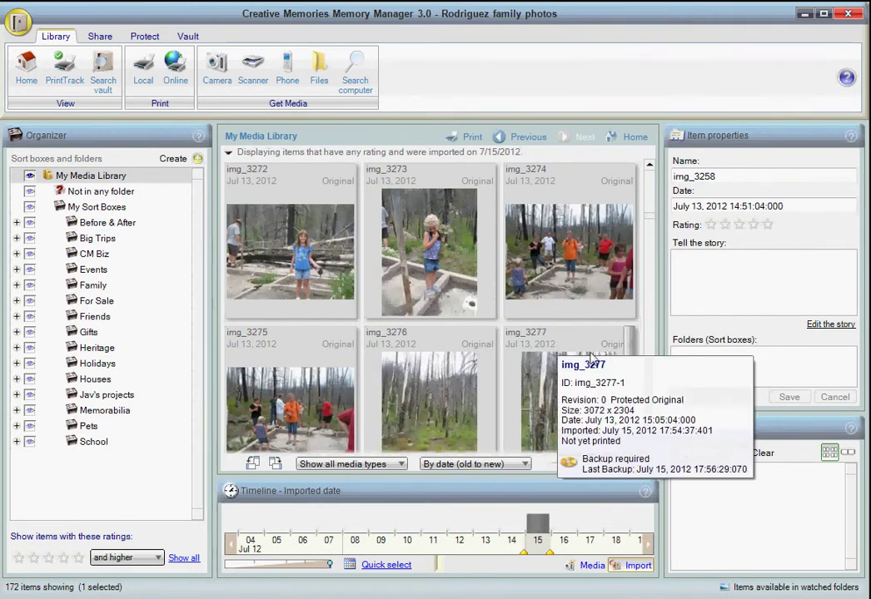
pyautogui.moveTo(372, 424)
pyautogui.scroll(-1, 372, 420)
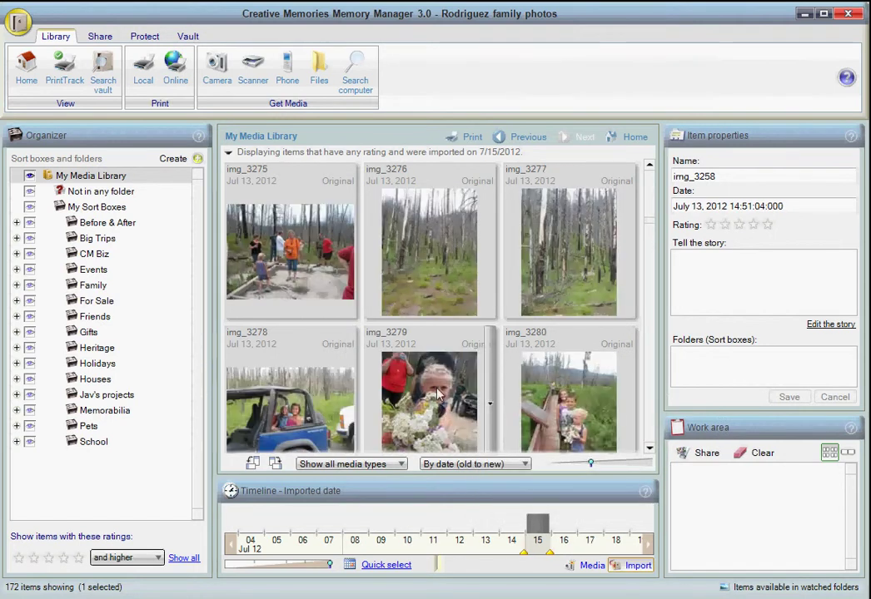
pyautogui.keyDown('shift'); pyautogui.click(430, 260); pyautogui.keyUp('shift')
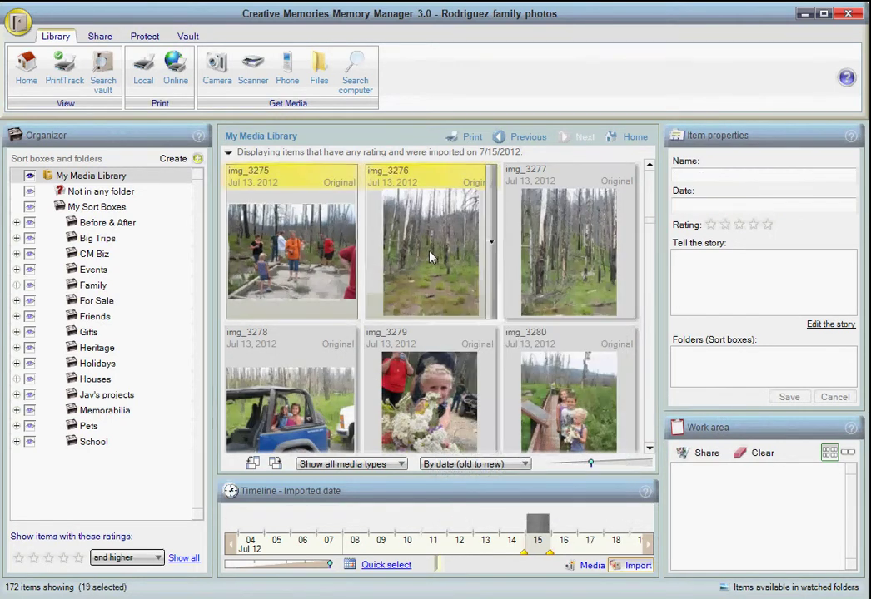
pyautogui.moveTo(416, 229); pyautogui.dragTo(706, 510)
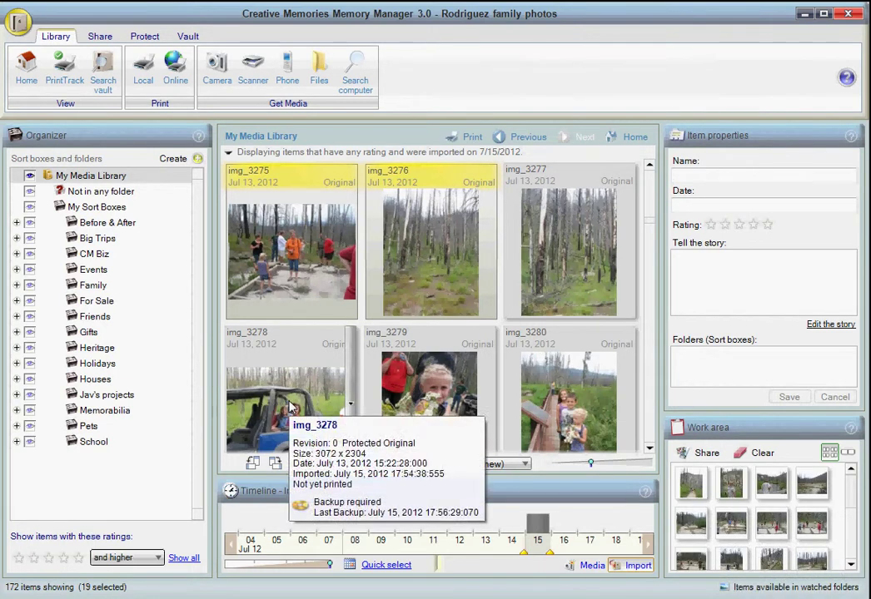
# Step: Add the photo range img_3278 to img_3283 to the work area as well
pyautogui.click(333, 400)
pyautogui.scroll(-2, 490, 429)
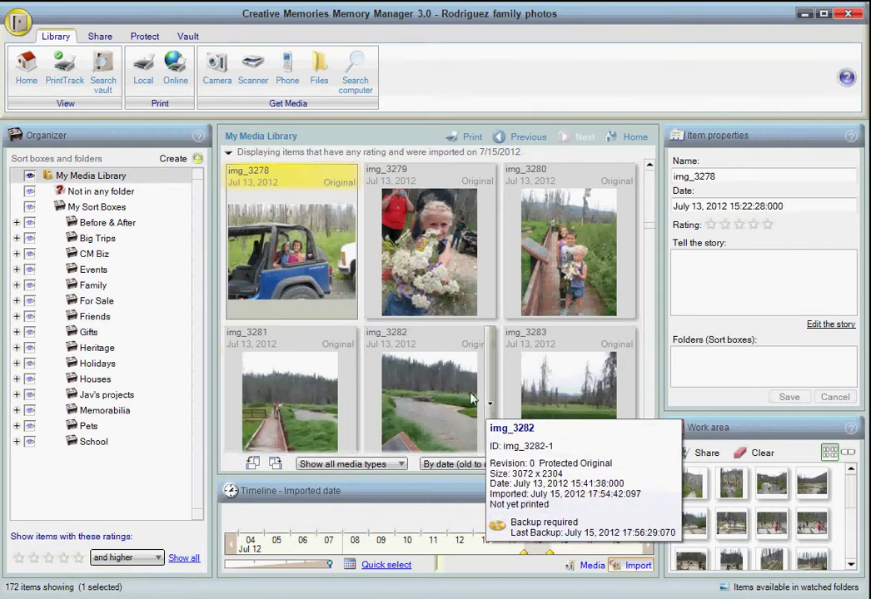
pyautogui.keyDown('shift'); pyautogui.click(562, 418); pyautogui.keyUp('shift')
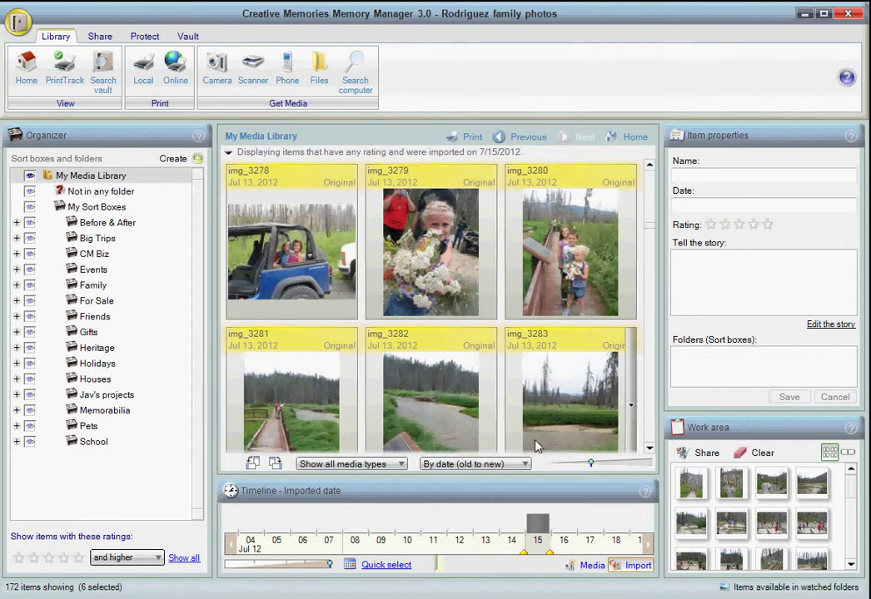
pyautogui.moveTo(510, 357)
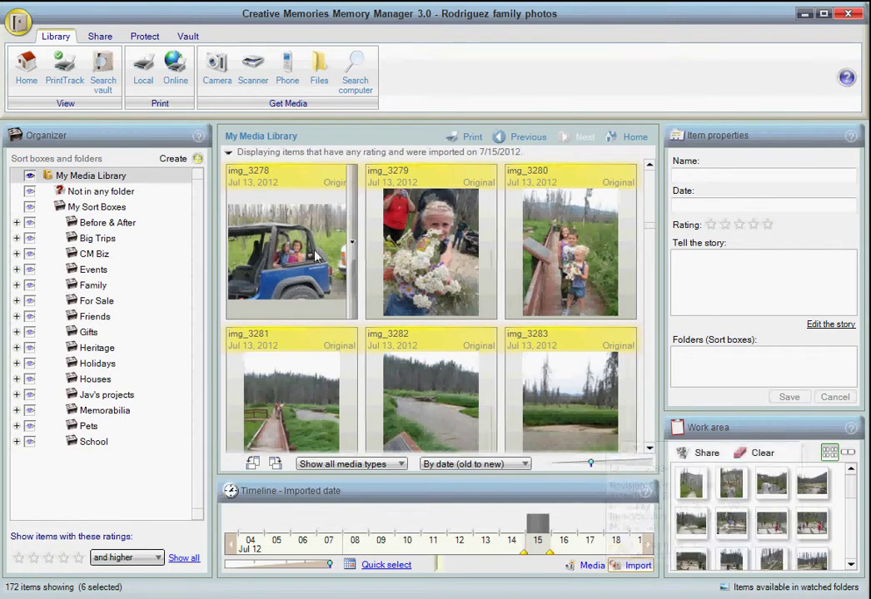
# Step: Switch to My Albums and start an album from the work area photos, titled New Album 1
pyautogui.click(17, 24)
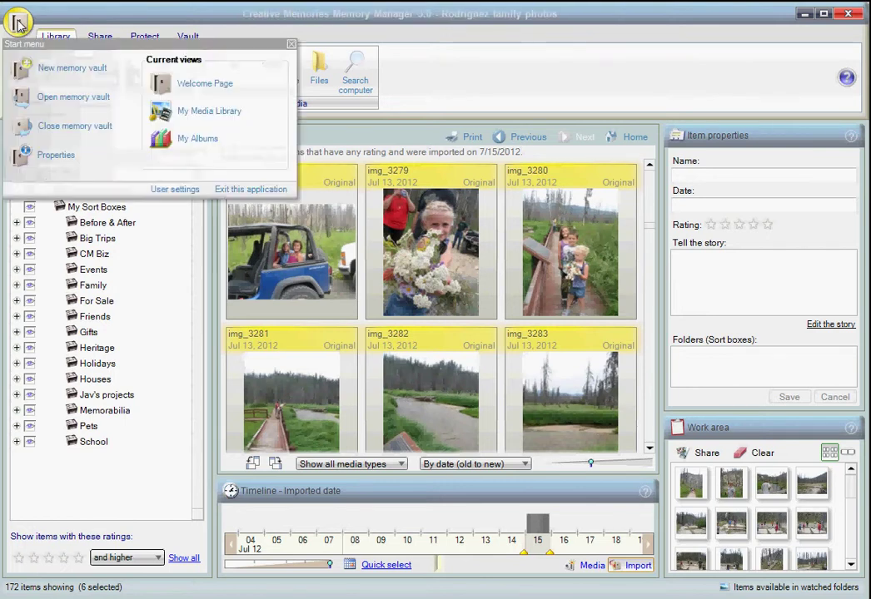
pyautogui.click(197, 141)
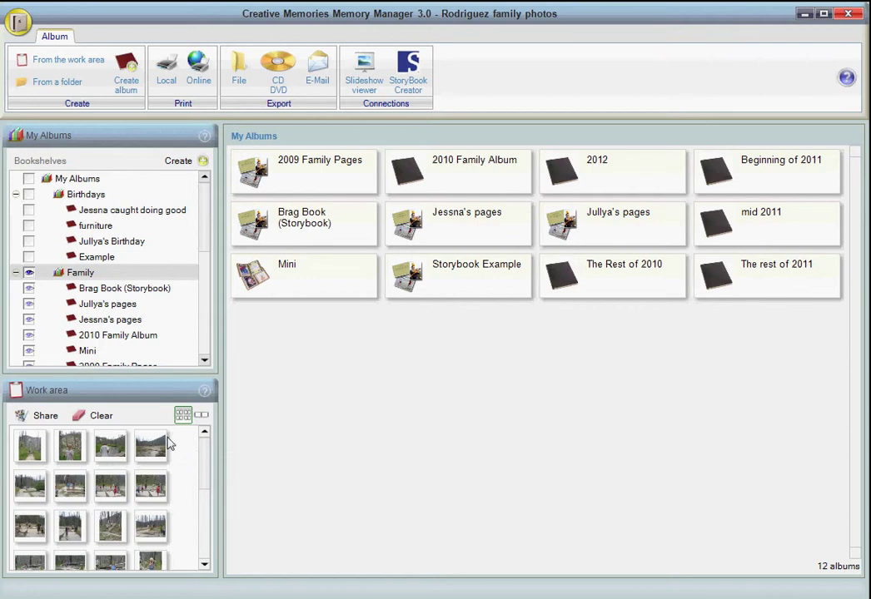
pyautogui.moveTo(170, 441)
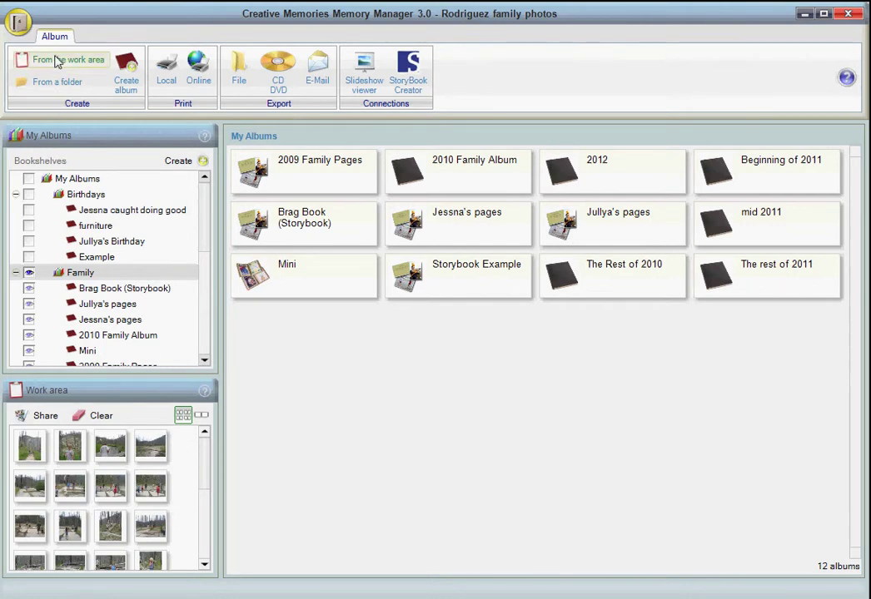
pyautogui.click(56, 61)
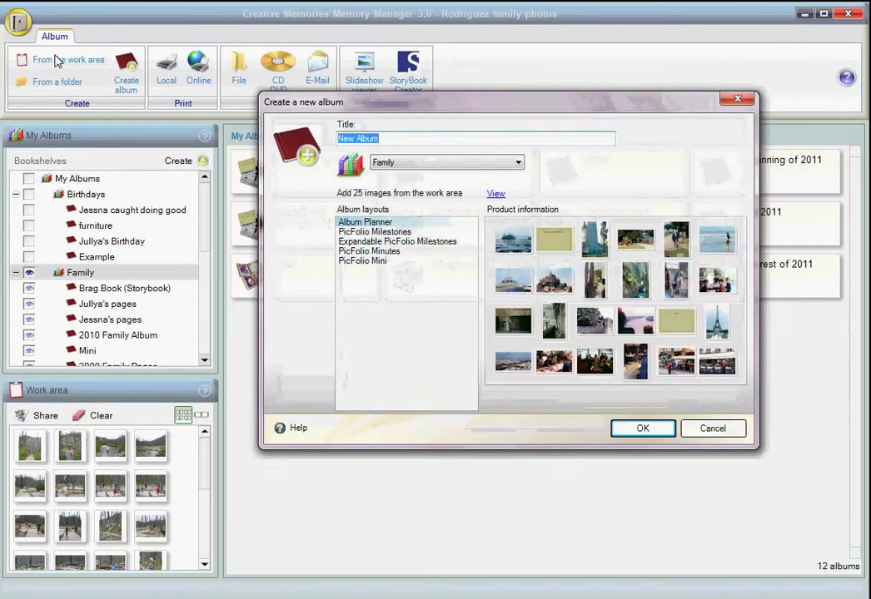
pyautogui.click(402, 141)
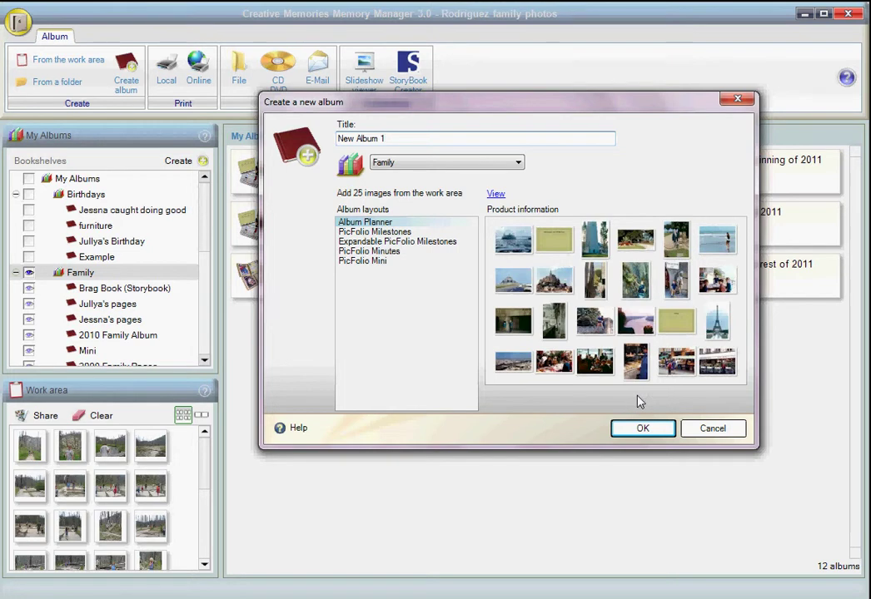
# Step: Compare the PicFolio layouts and create the album with the Expandable PicFolio Milestones layout
pyautogui.click(404, 234)
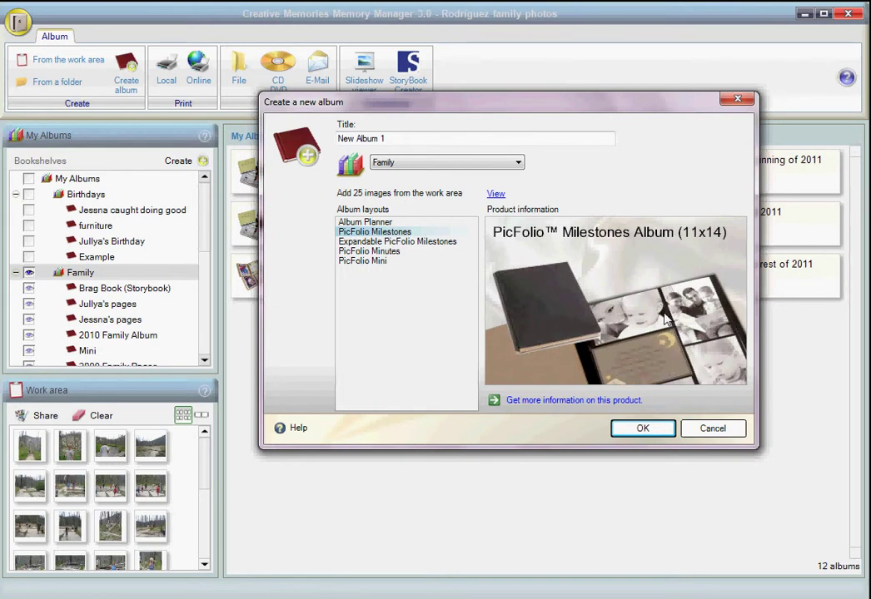
pyautogui.click(378, 241)
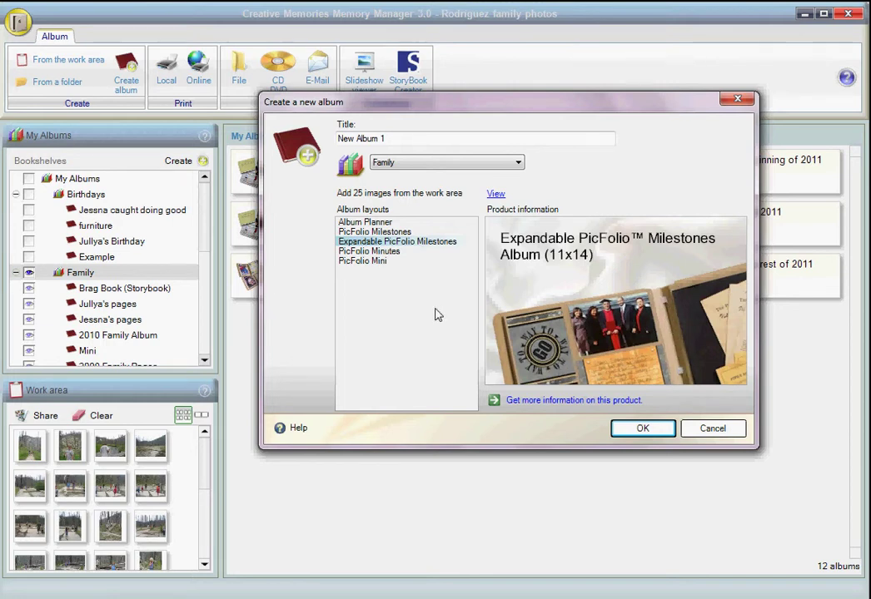
pyautogui.click(392, 251)
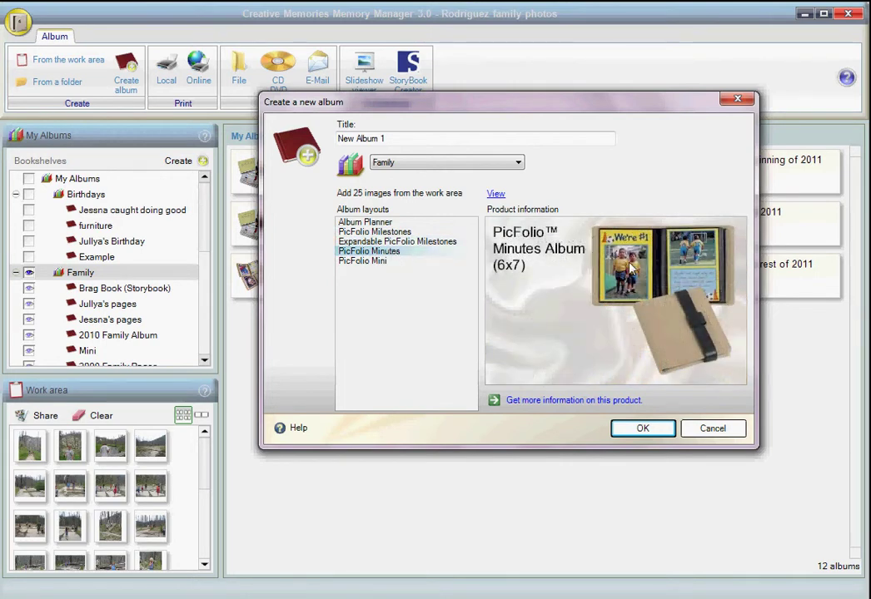
pyautogui.click(381, 262)
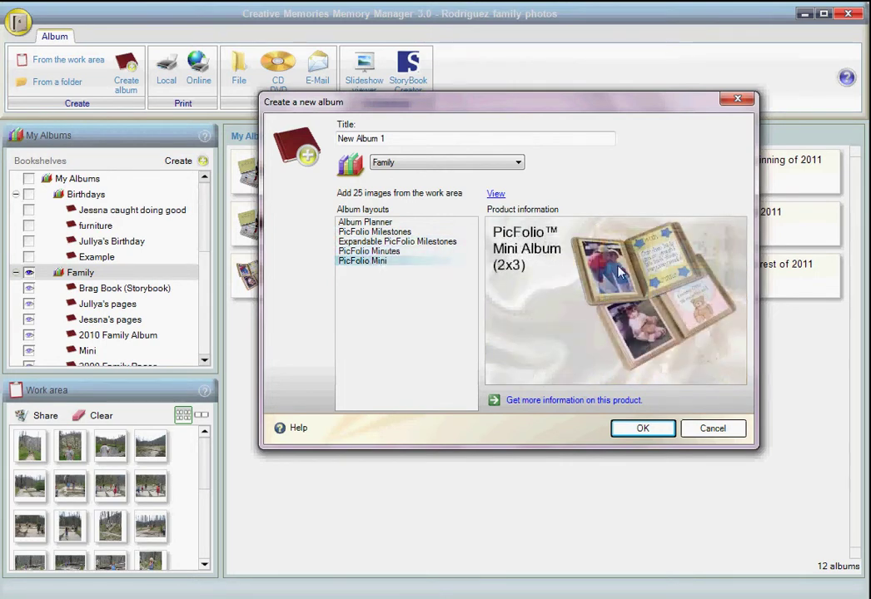
pyautogui.click(359, 241)
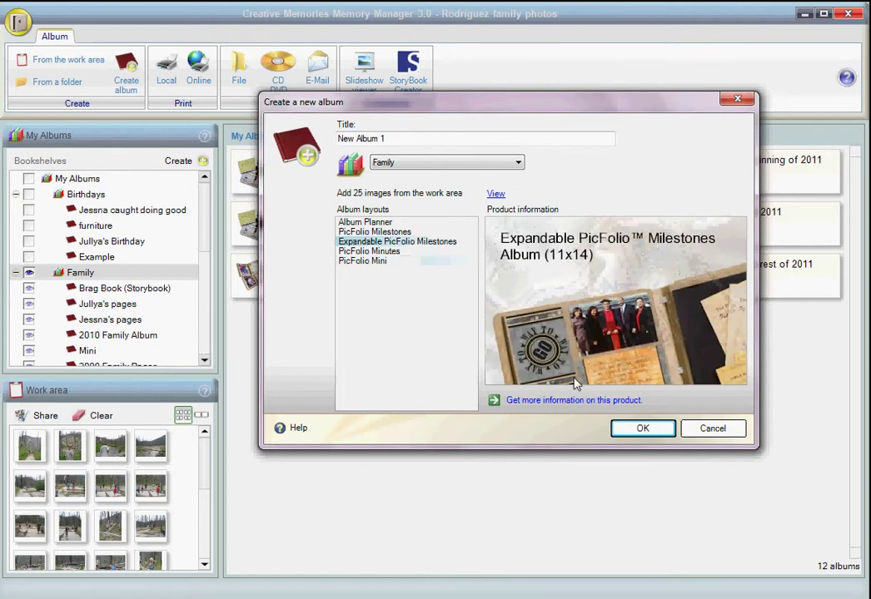
pyautogui.click(638, 430)
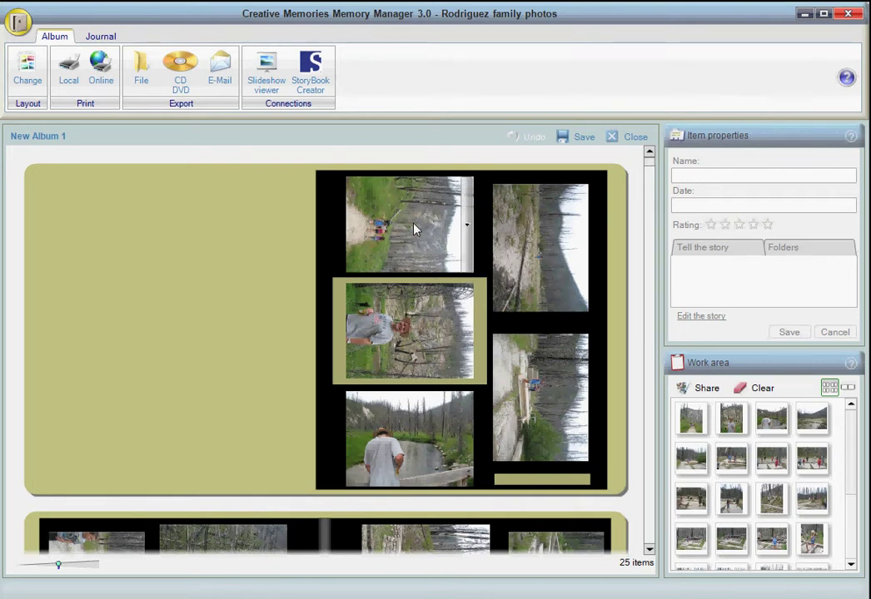
# Step: Swap the portrait photos img_3258 and img_3259 with the two landscape photos in the first page's vertical slots
pyautogui.moveTo(405, 230); pyautogui.dragTo(546, 262)
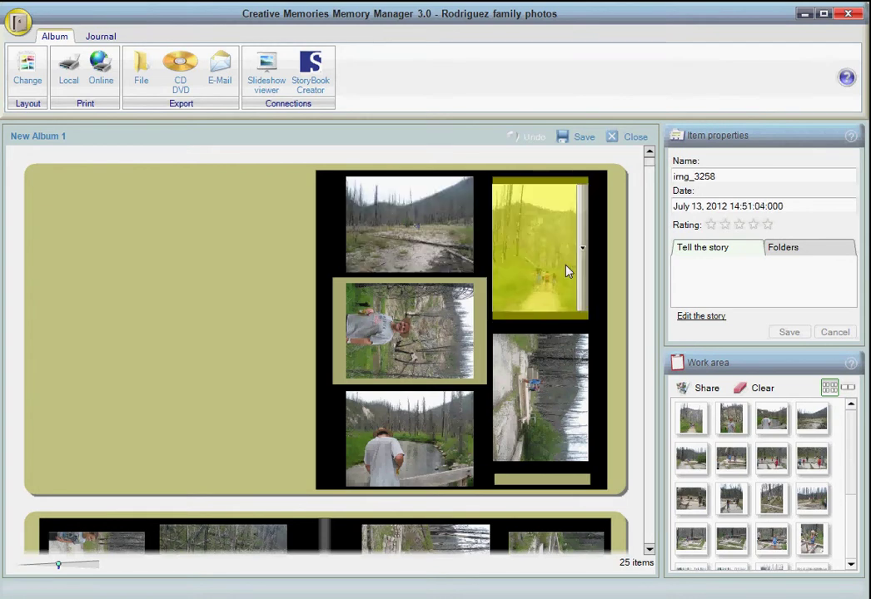
pyautogui.click(612, 331)
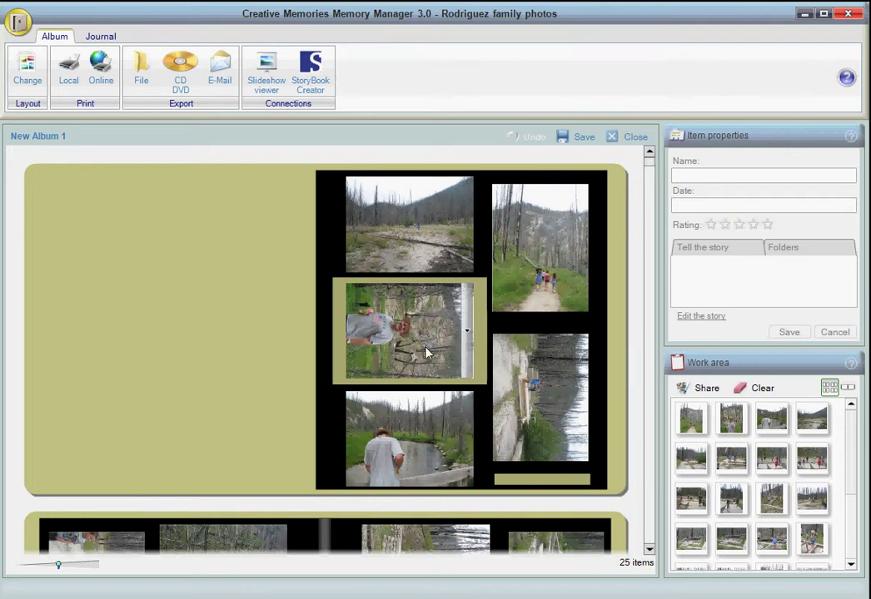
pyautogui.moveTo(407, 341); pyautogui.dragTo(558, 414)
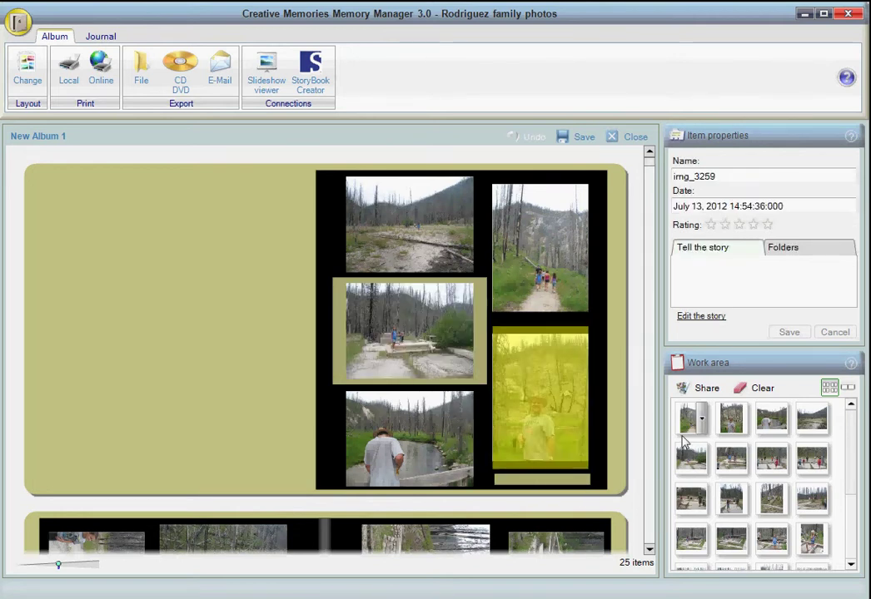
pyautogui.click(282, 374)
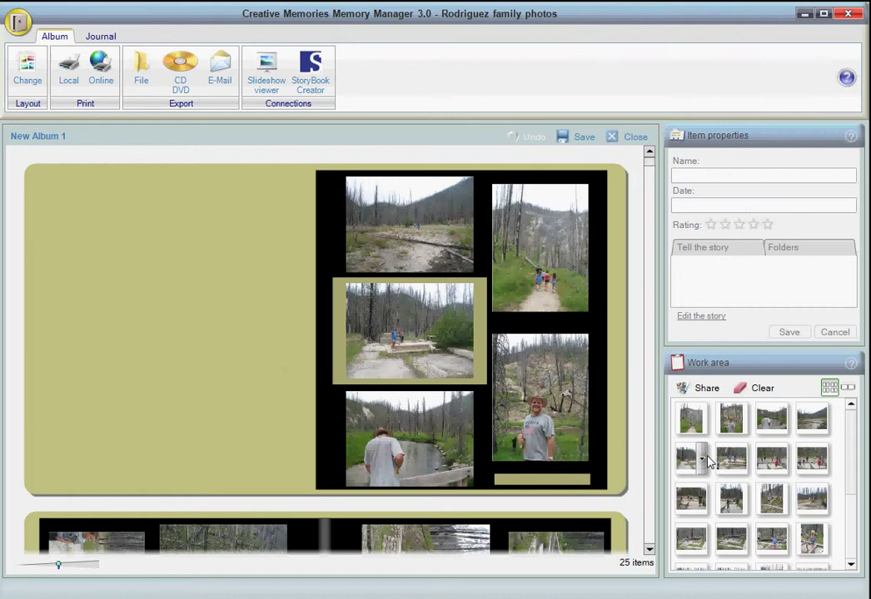
# Step: On the second spread's left page, swap sideways photo img_3264 in the lower vertical slot with img_3267 in the lower horizontal slot
pyautogui.click(649, 551)
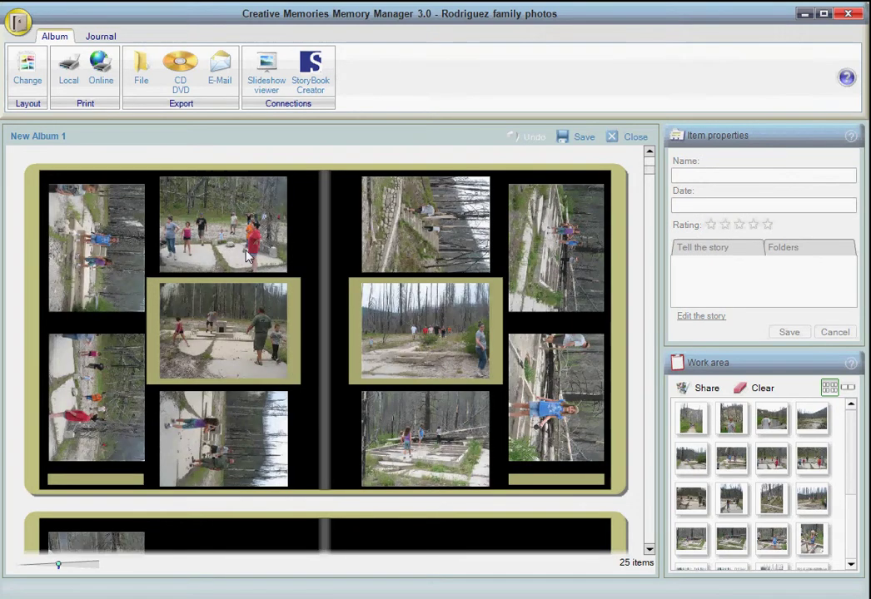
pyautogui.click(213, 449)
pyautogui.click(106, 405)
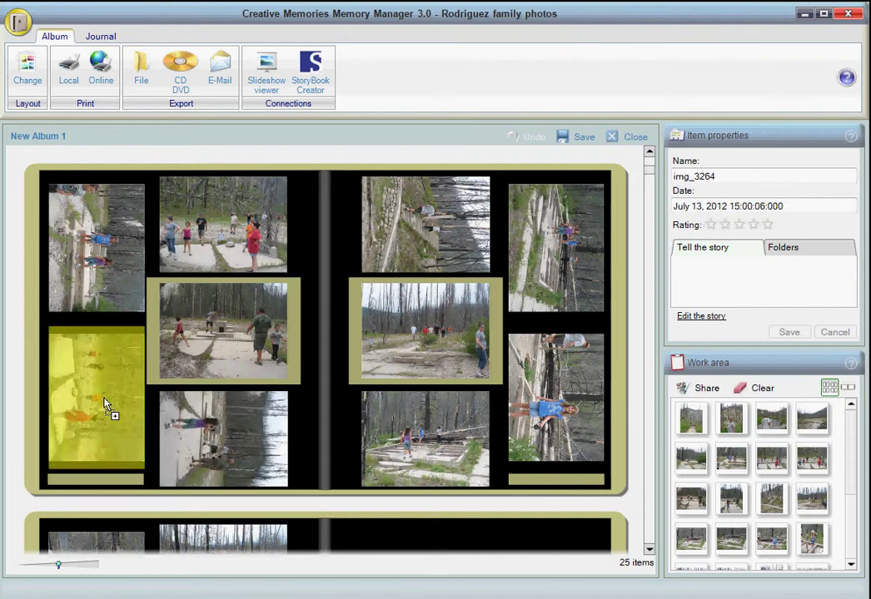
pyautogui.moveTo(106, 405); pyautogui.dragTo(223, 451)
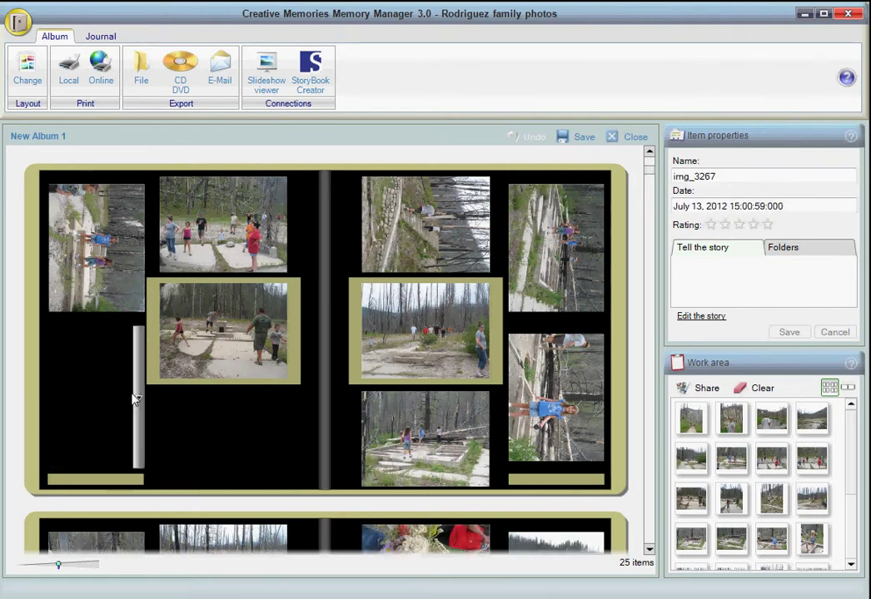
# Step: Crop img_3263 in the left page's upper vertical slot so the crop frame centres on the two girls and the dog
pyautogui.click(96, 275)
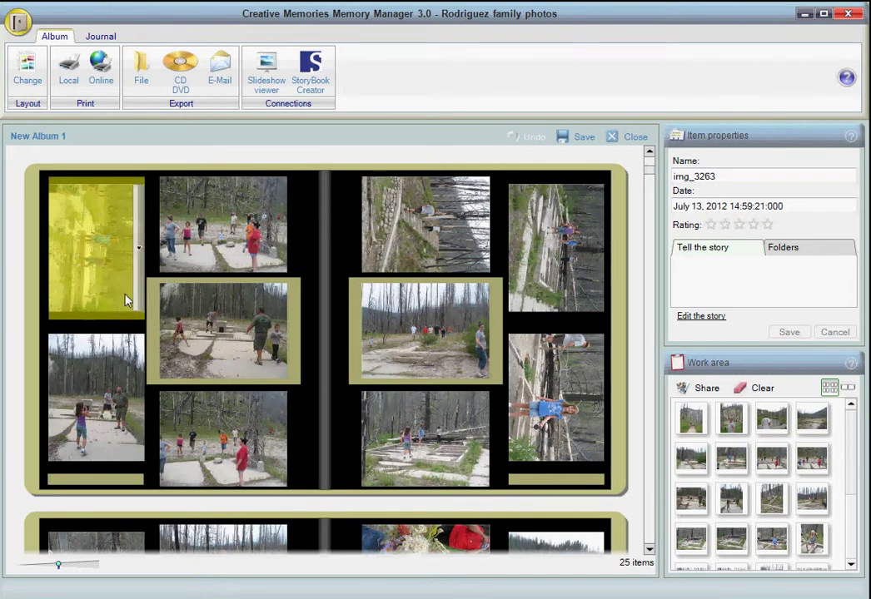
pyautogui.rightClick(139, 246)
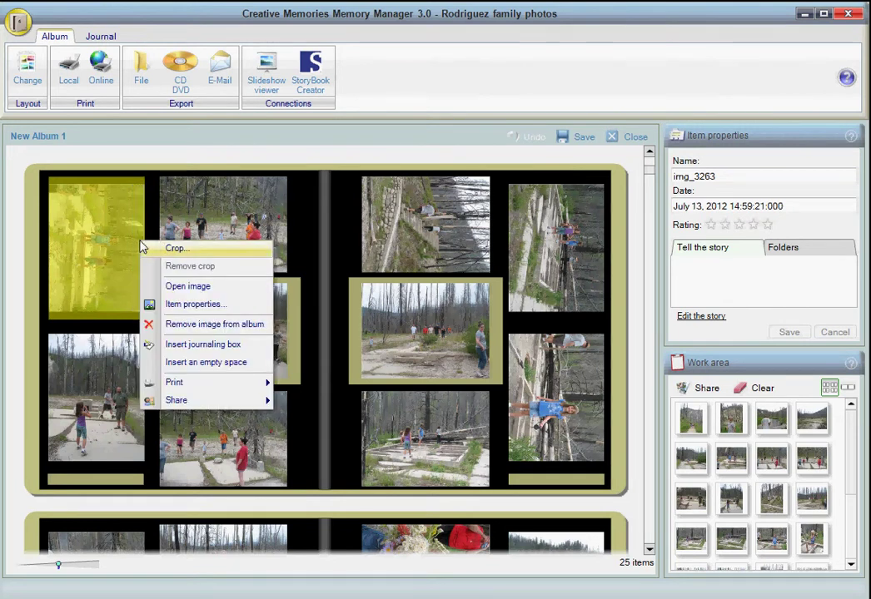
pyautogui.click(173, 249)
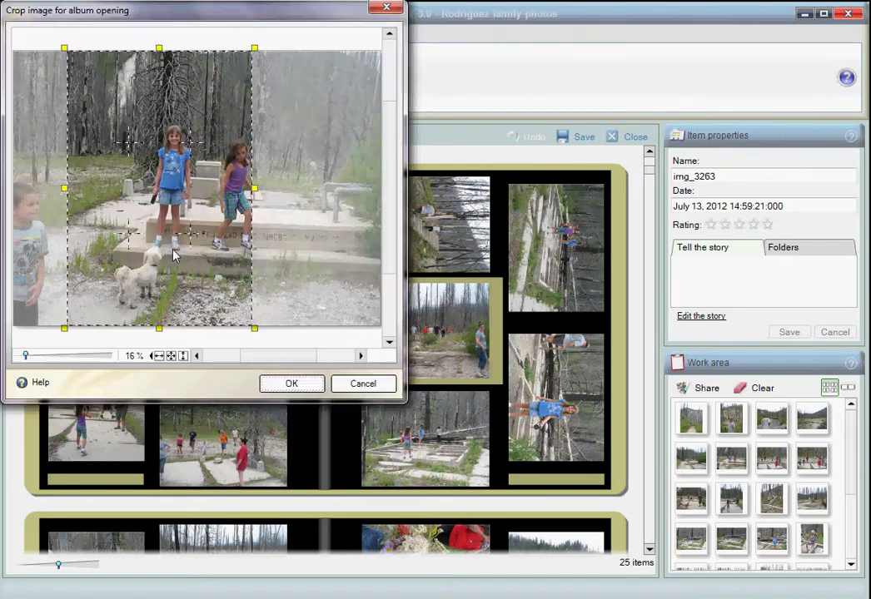
pyautogui.moveTo(162, 250); pyautogui.dragTo(221, 260)
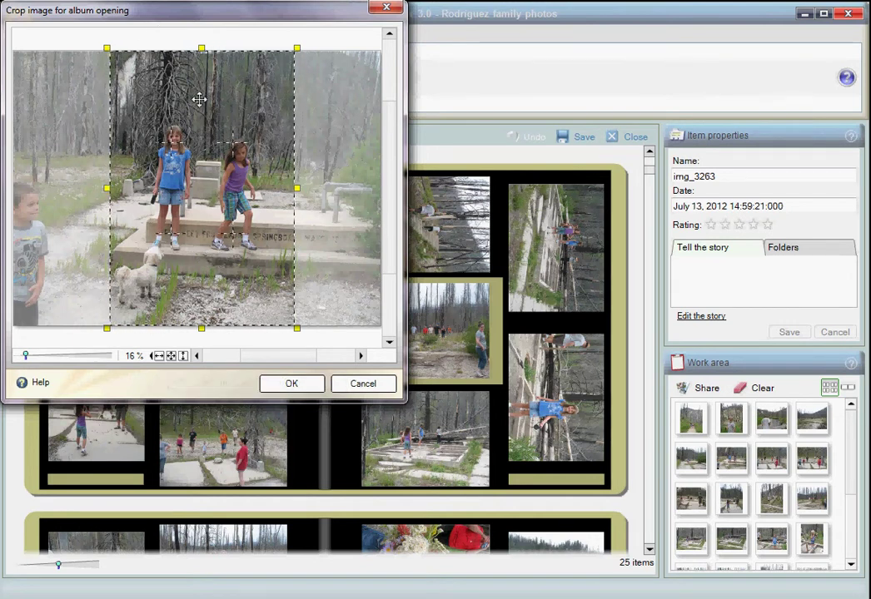
pyautogui.click(302, 384)
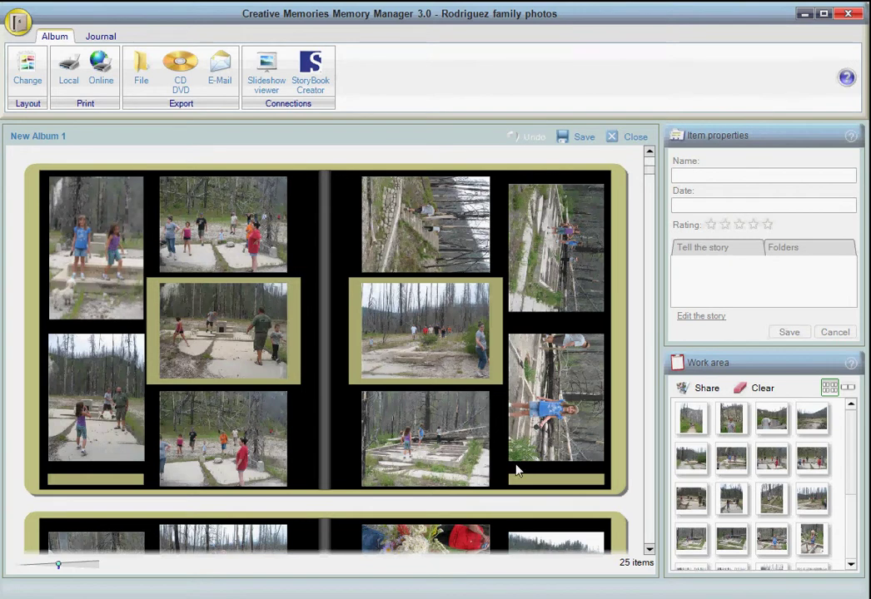
# Step: On the right page, swap img_3268 with the sideways photo in the upper vertical slot, and crop img_3272 below it around the girl
pyautogui.click(426, 240)
pyautogui.moveTo(426, 239); pyautogui.dragTo(546, 278)
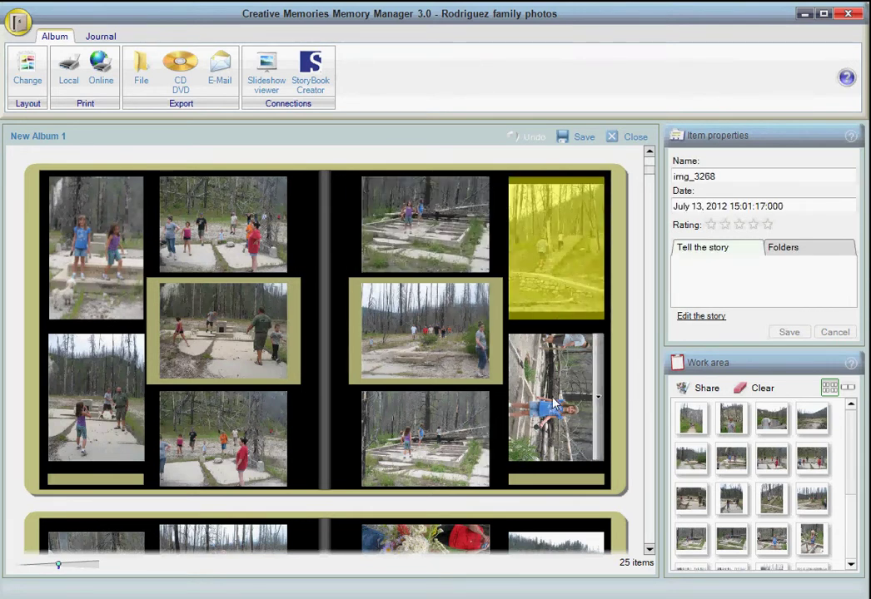
pyautogui.click(563, 399)
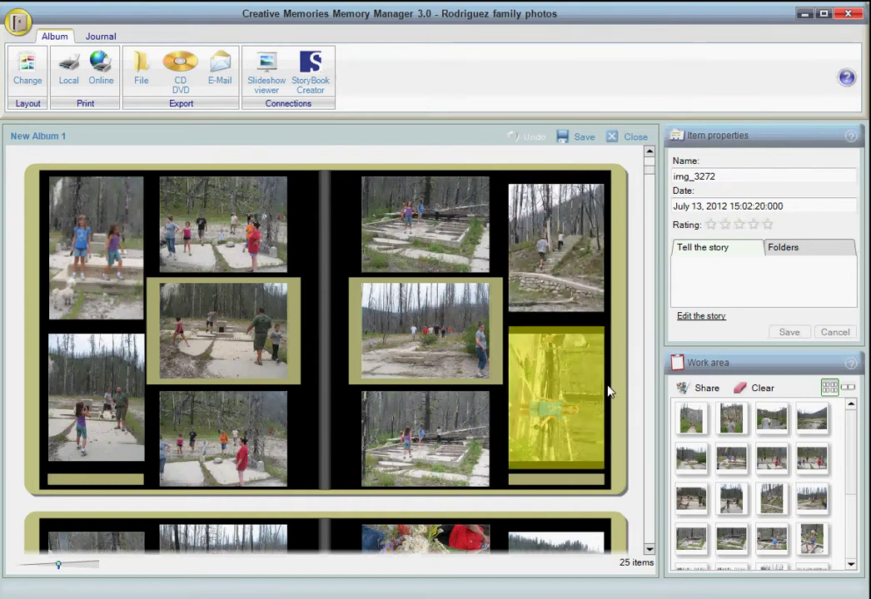
pyautogui.rightClick(596, 397)
pyautogui.click(627, 397)
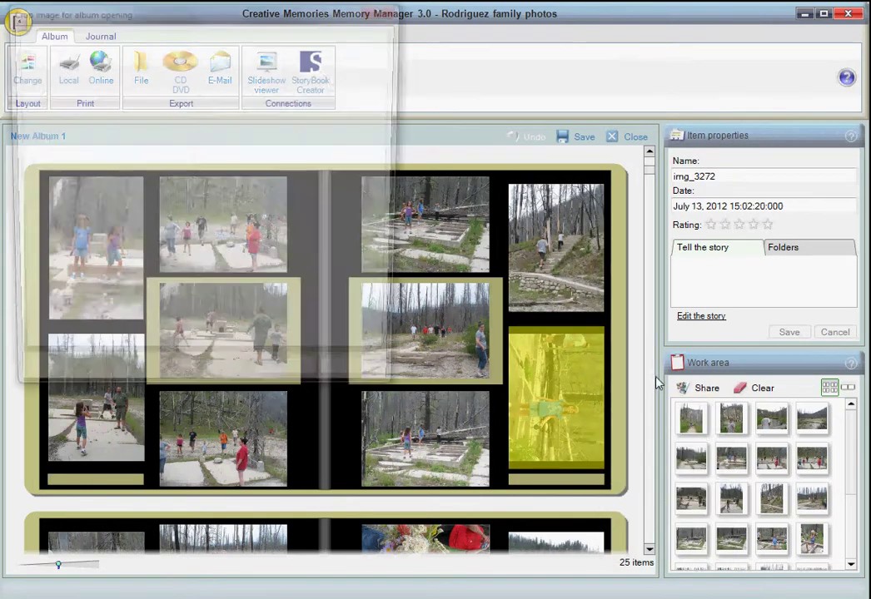
pyautogui.moveTo(166, 208); pyautogui.dragTo(237, 208)
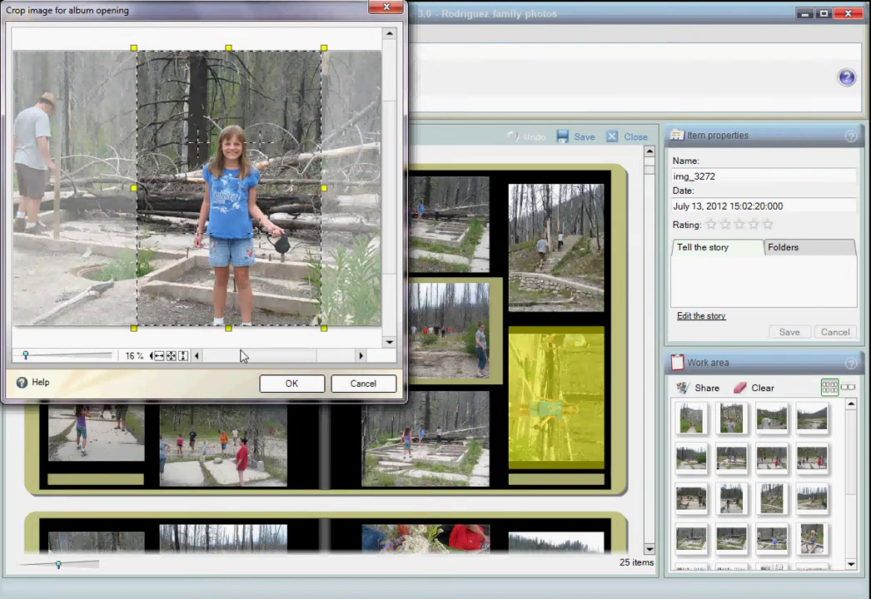
pyautogui.click(283, 388)
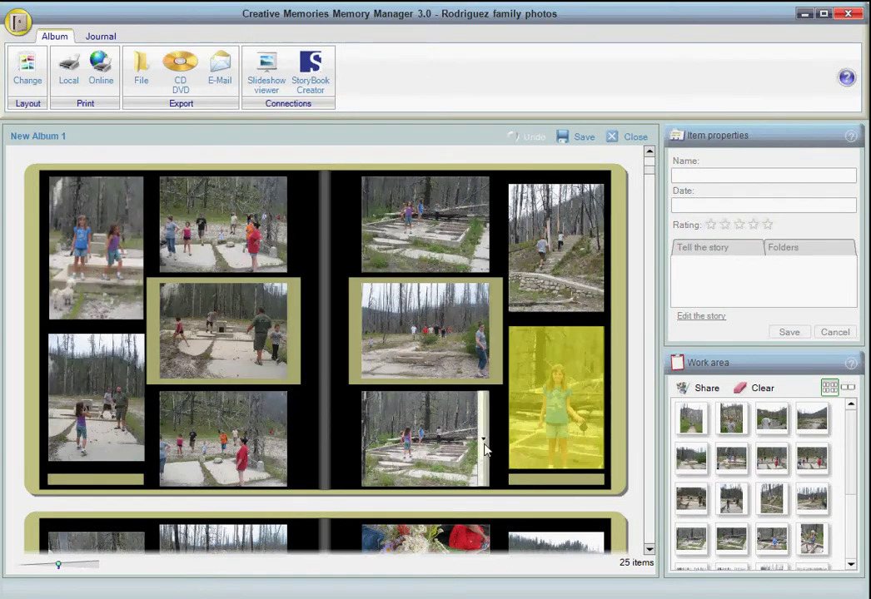
# Step: Insert an empty space in the left page's framed middle slot, ahead of img_3266, and select that empty slot
pyautogui.moveTo(439, 346)
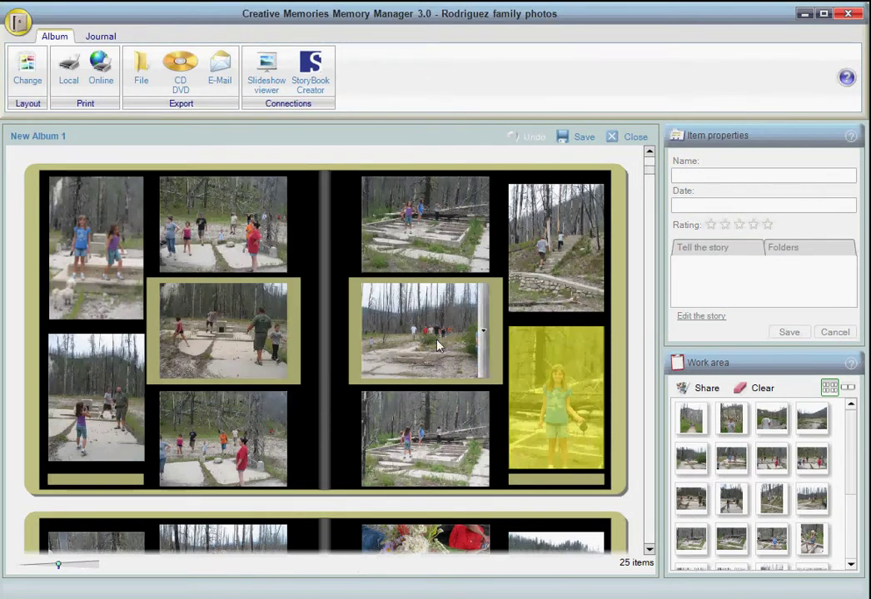
pyautogui.moveTo(254, 352)
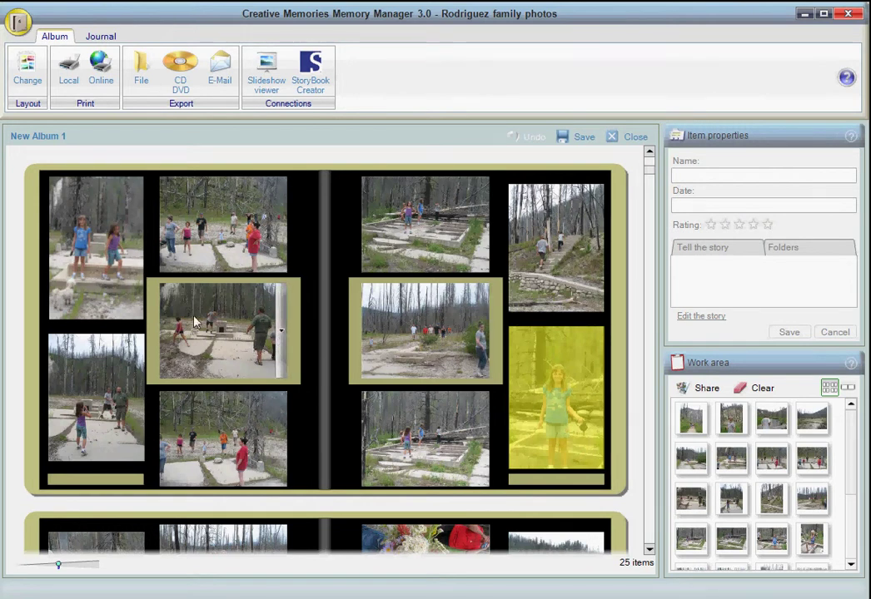
pyautogui.rightClick(281, 330)
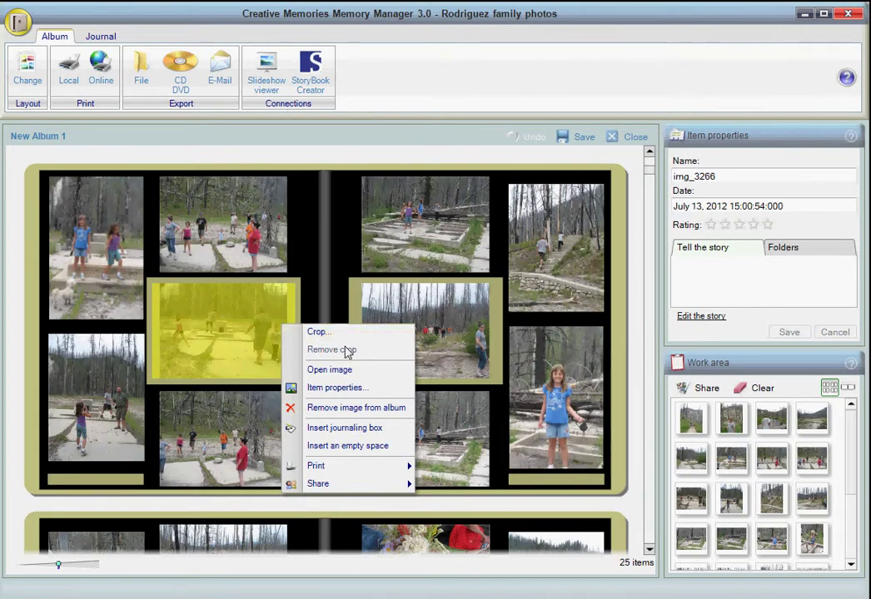
pyautogui.click(341, 446)
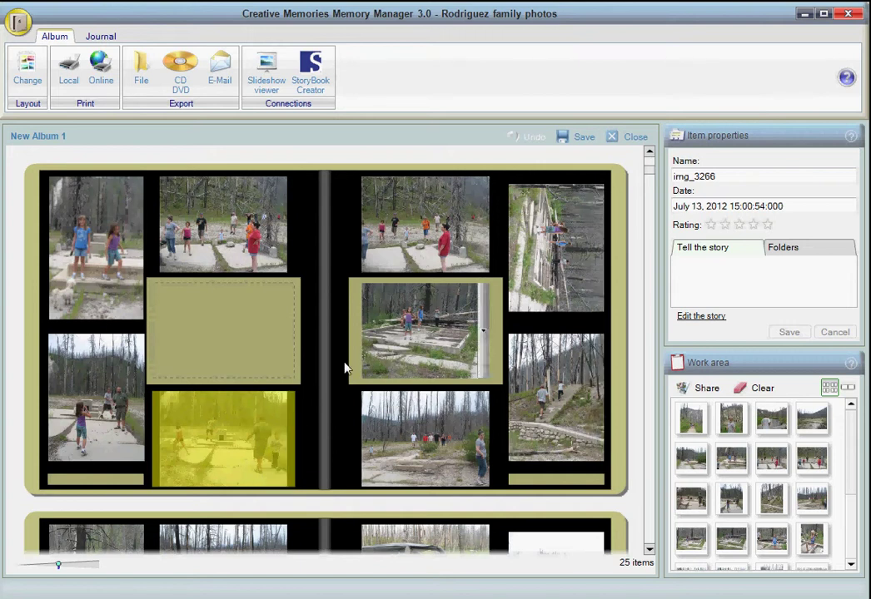
pyautogui.click(148, 332)
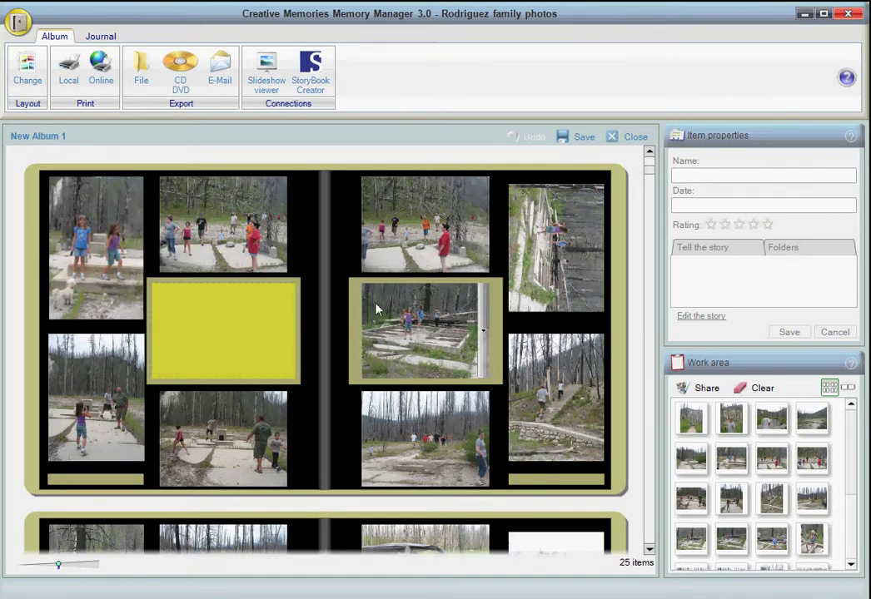
# Step: On the next spread's right page, swap flower photo img_3279 into the lower vertical slot and boardwalk photo img_3281 into the framed middle slot
pyautogui.click(650, 551)
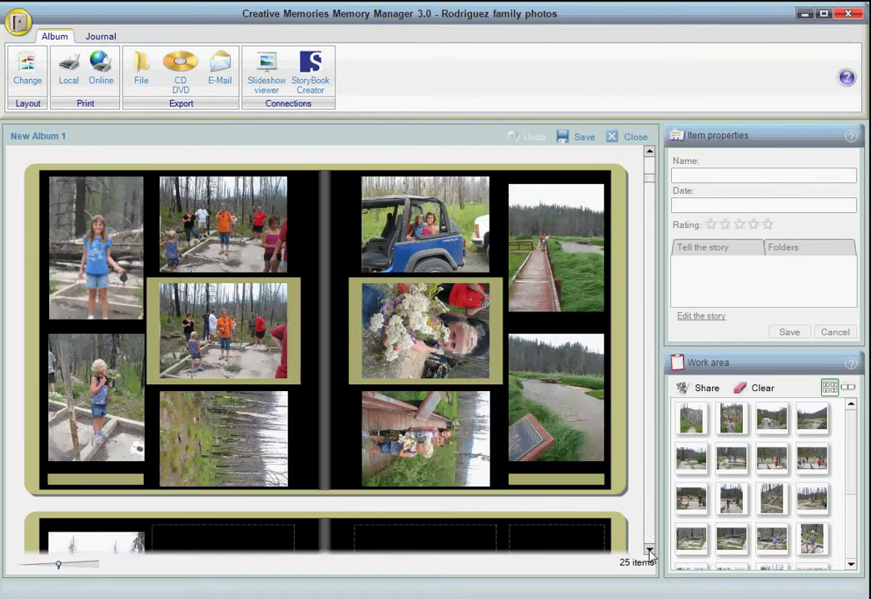
pyautogui.moveTo(534, 456); pyautogui.dragTo(526, 393)
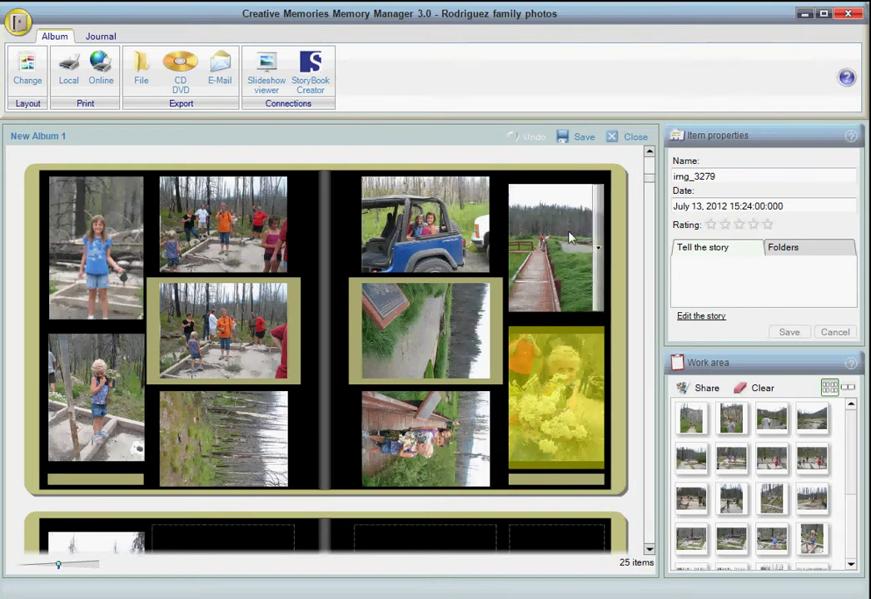
pyautogui.moveTo(581, 213); pyautogui.dragTo(448, 346)
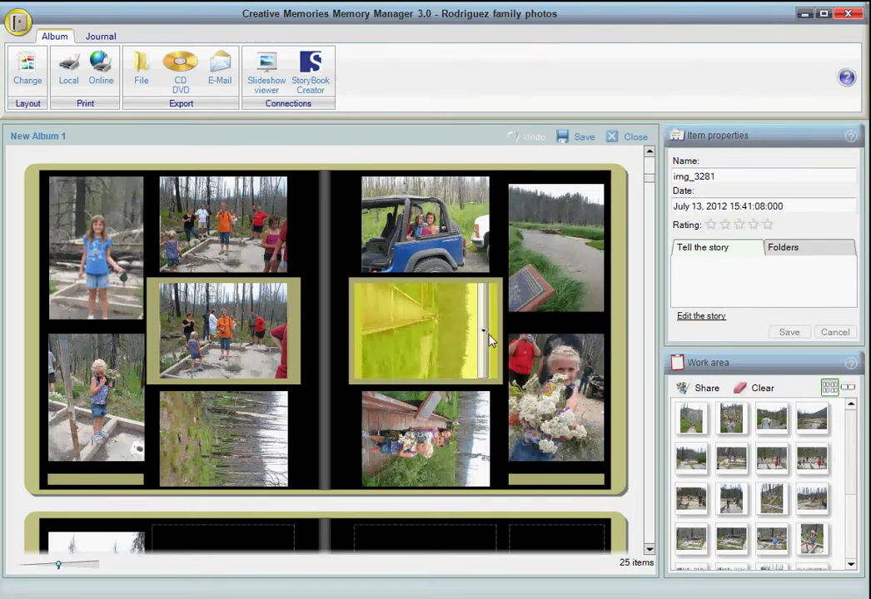
# Step: Crop img_3281 in the framed middle slot to a horizontal area showing the treeline and the people on the boardwalk
pyautogui.rightClick(481, 335)
pyautogui.click(516, 344)
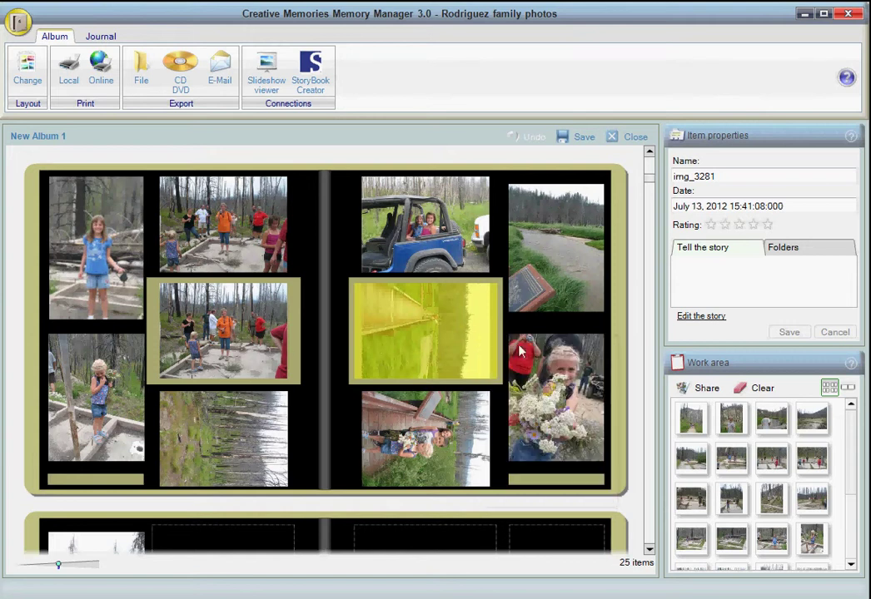
pyautogui.moveTo(185, 176); pyautogui.dragTo(192, 171)
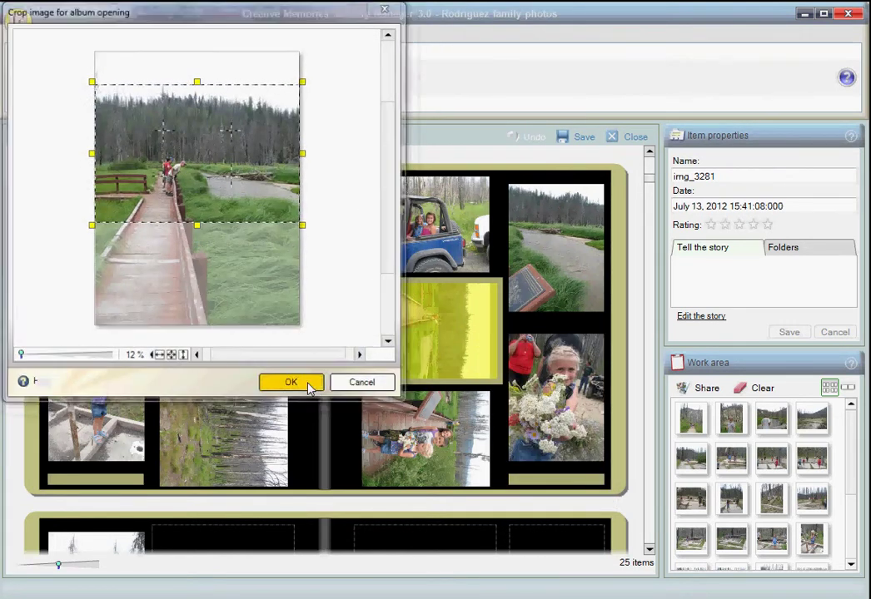
pyautogui.click(312, 387)
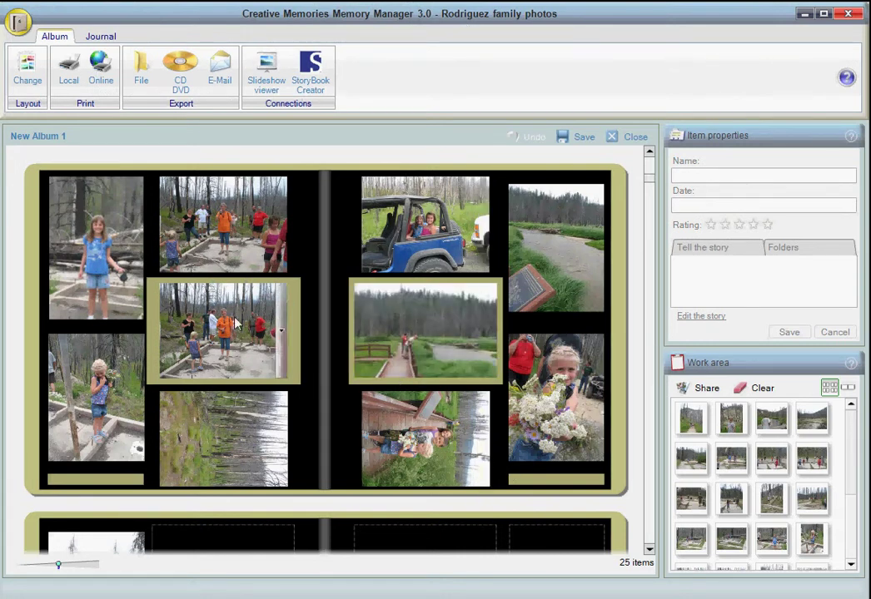
pyautogui.moveTo(373, 304)
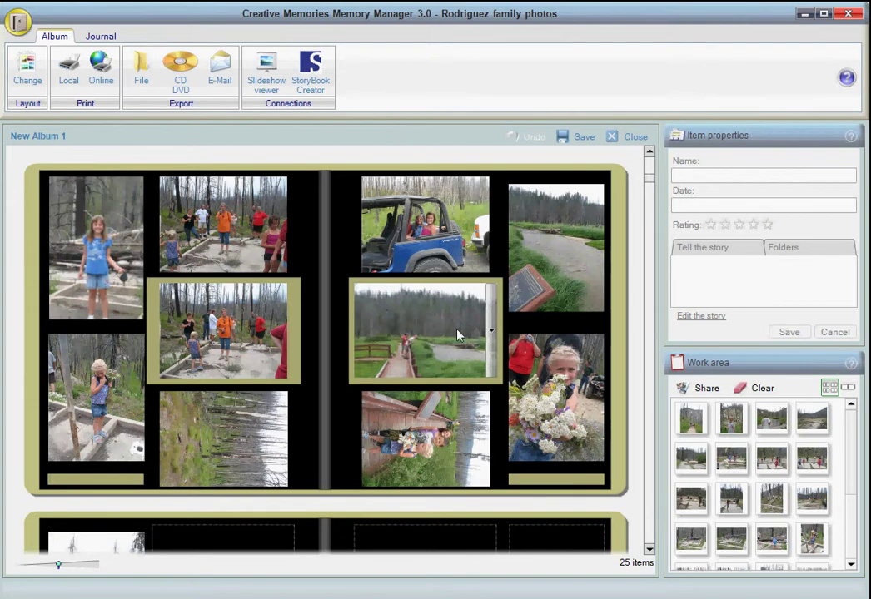